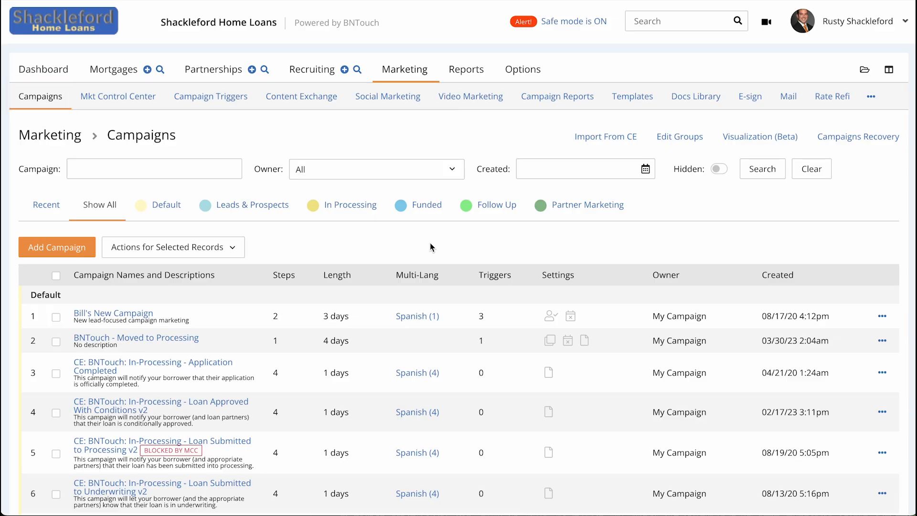
Step: Run the quick setup wizard for Bill's New Campaign, without stopping campaigns or deleting triggers, to set up additional records
click(882, 317)
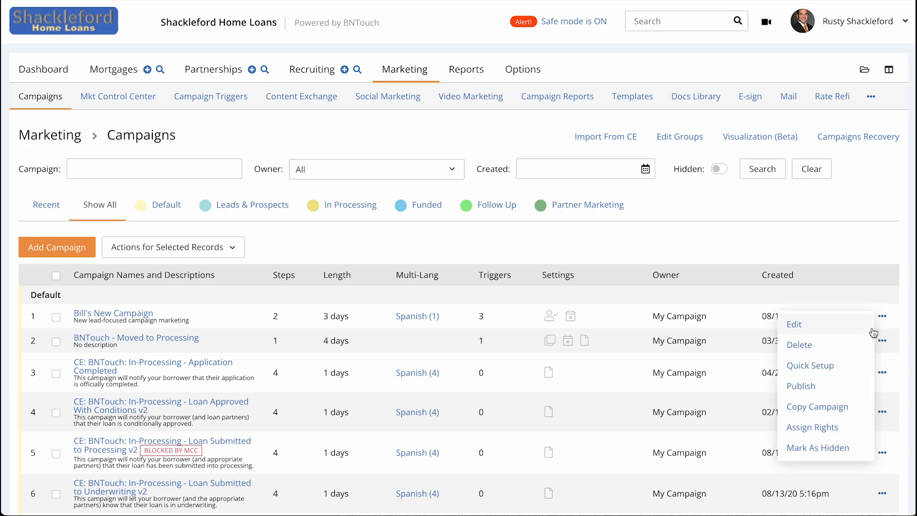
click(846, 369)
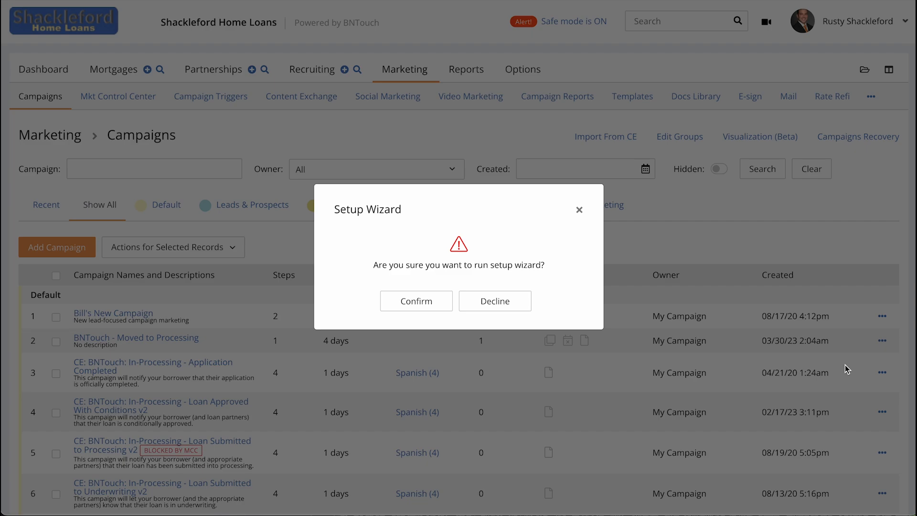
click(412, 304)
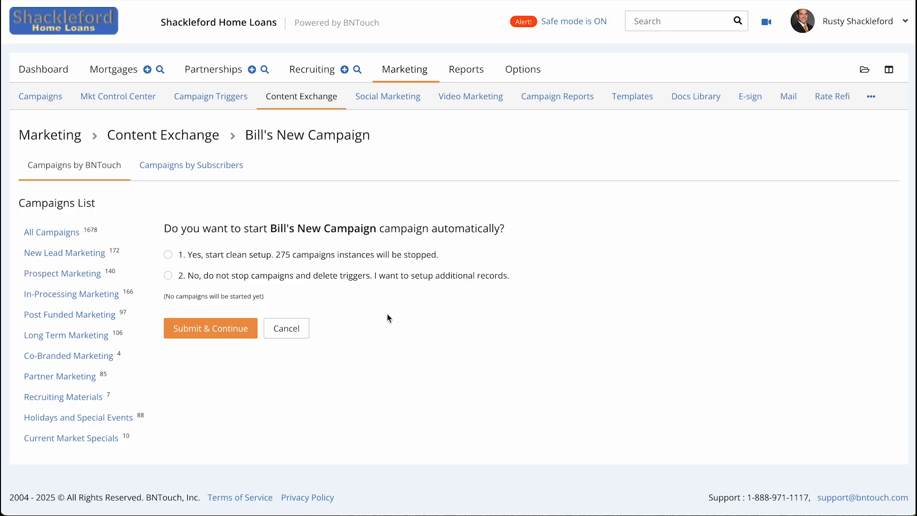
click(168, 275)
click(215, 332)
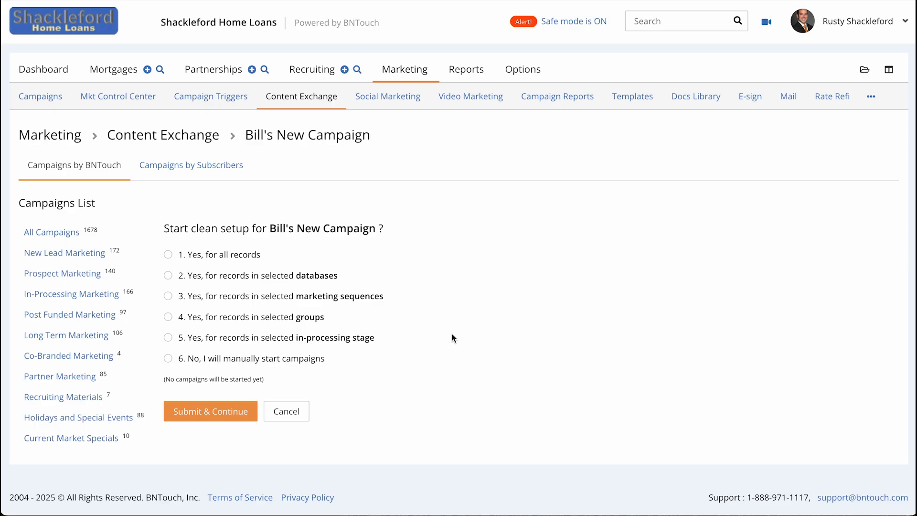
Step: Target the campaign setup at records in the Mortgages Database and display the extra mortgage conditions
click(168, 255)
click(168, 276)
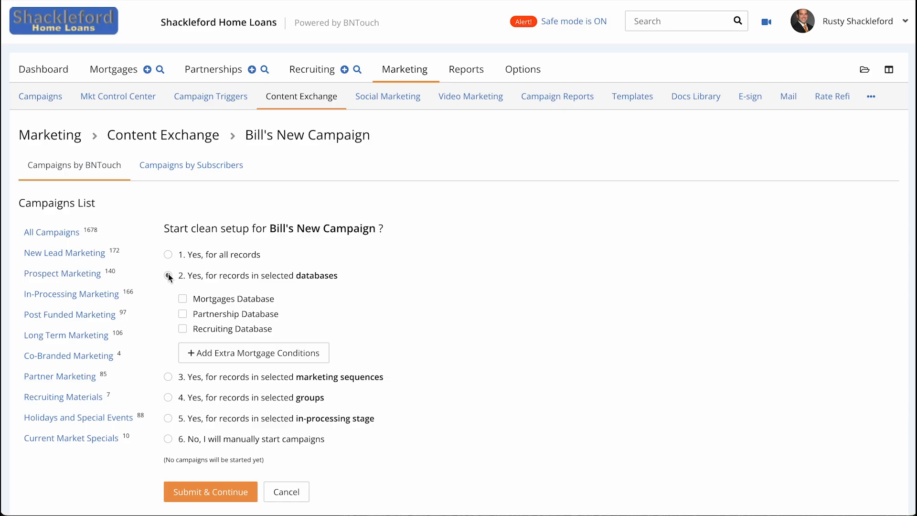
click(183, 299)
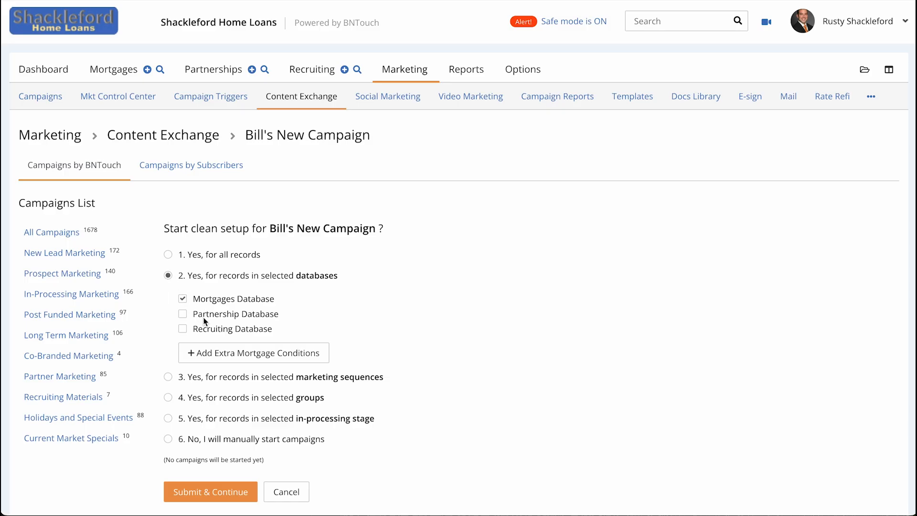
click(257, 364)
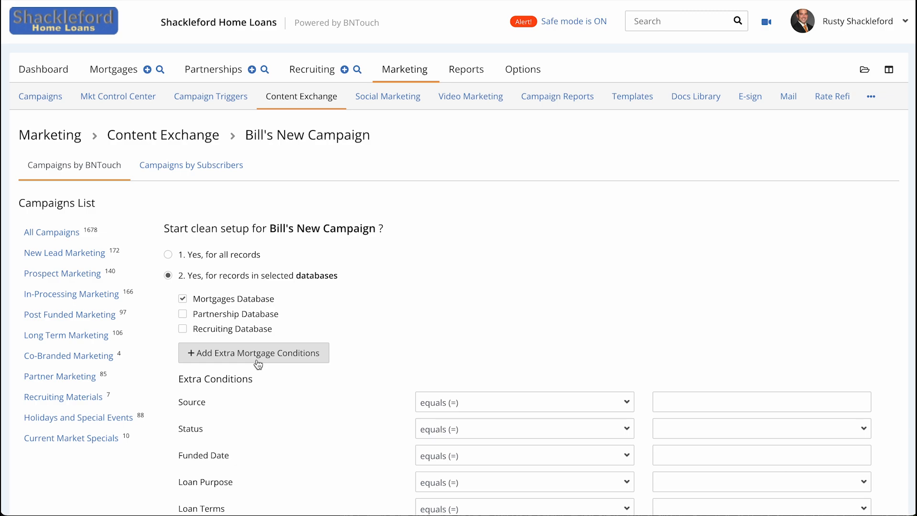
scroll(357, 353, down, 3)
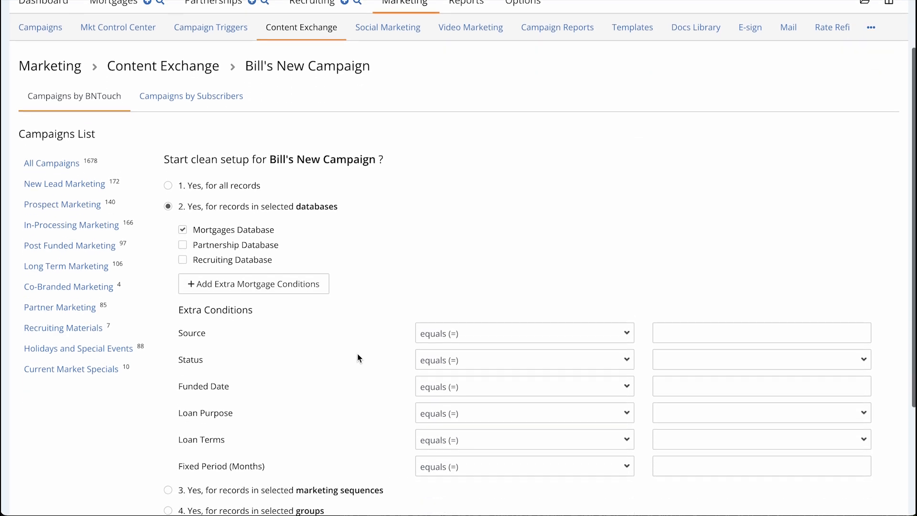
scroll(357, 353, down, 1)
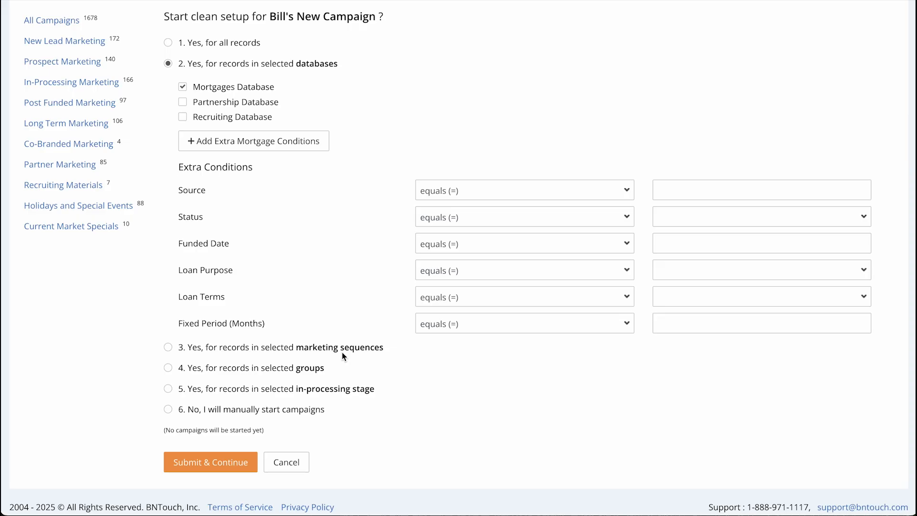
Step: Switch the setup target to records in selected marketing sequences and display its extra mortgage conditions
click(338, 354)
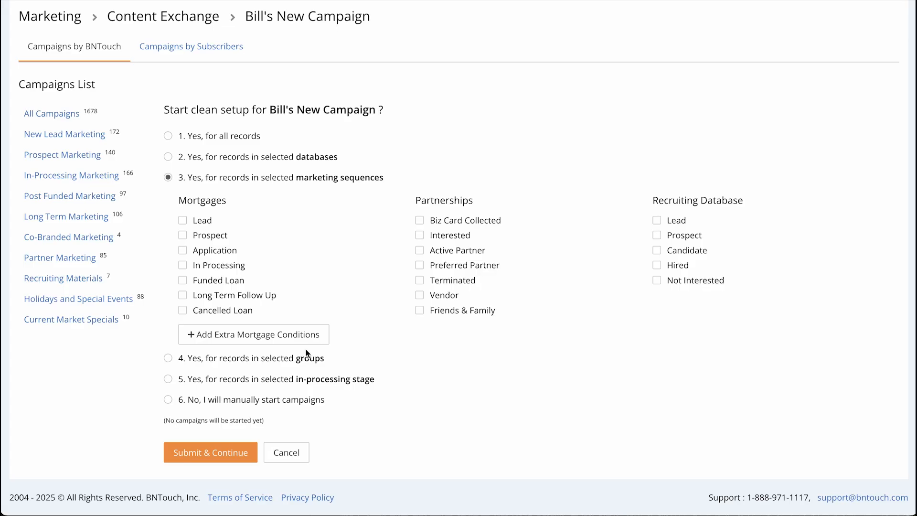
click(276, 344)
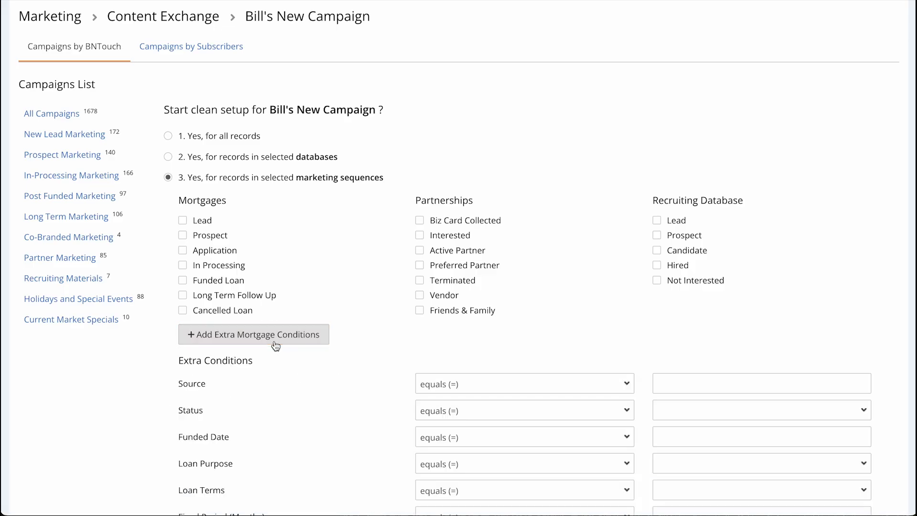
scroll(370, 373, down, 1)
scroll(371, 373, down, 2)
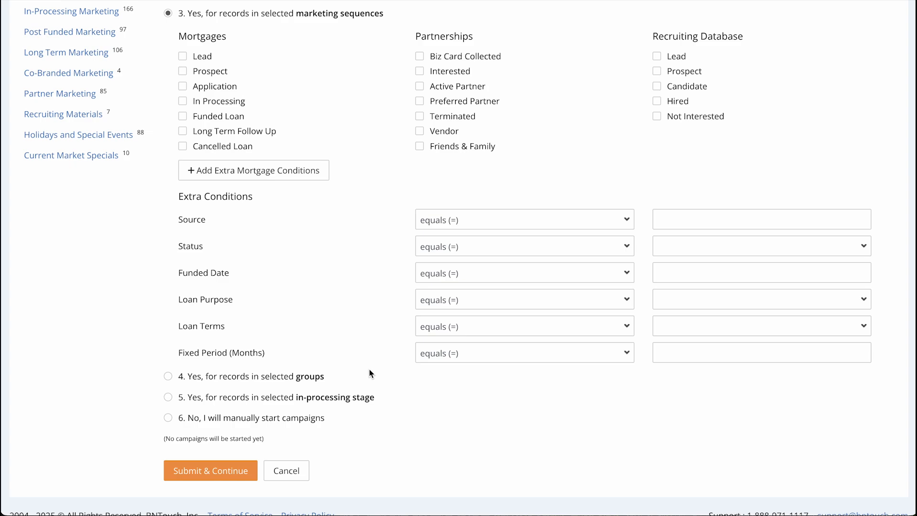
Step: Set the campaign up for records in selected groups and only for records belonging to the selected users
click(168, 377)
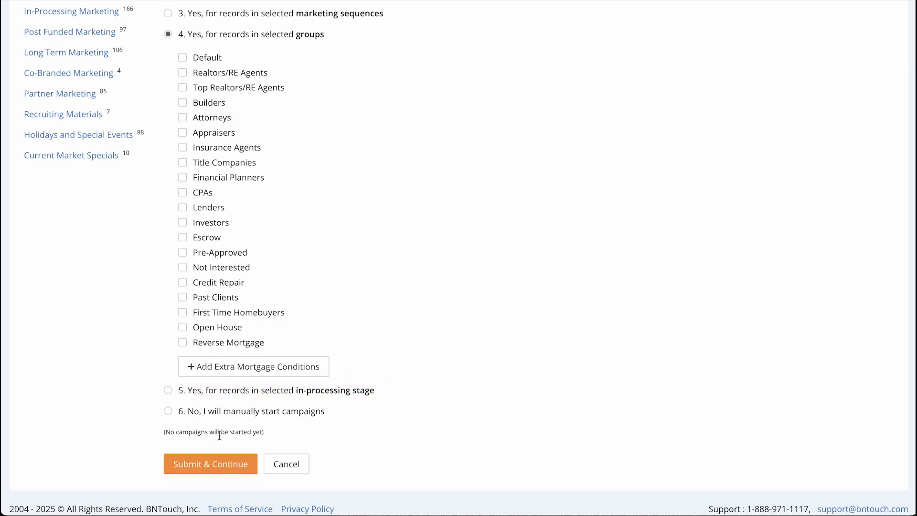
click(211, 466)
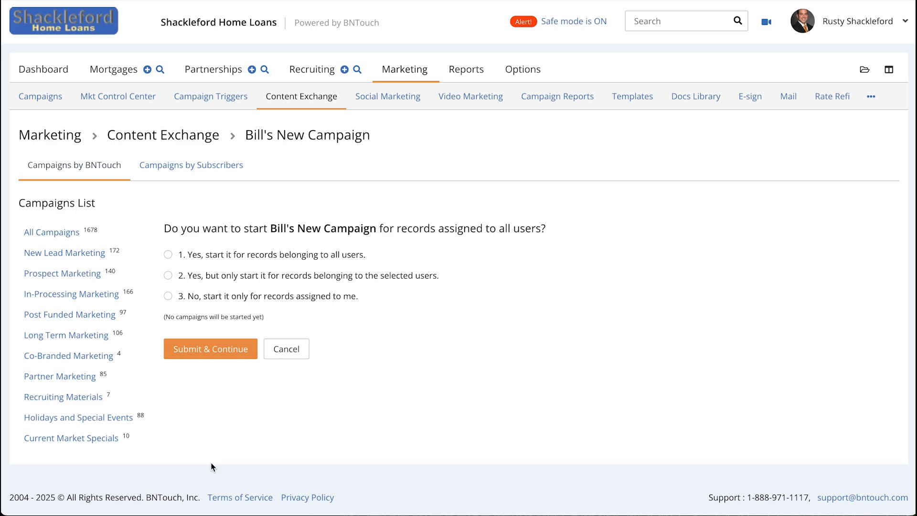
click(168, 275)
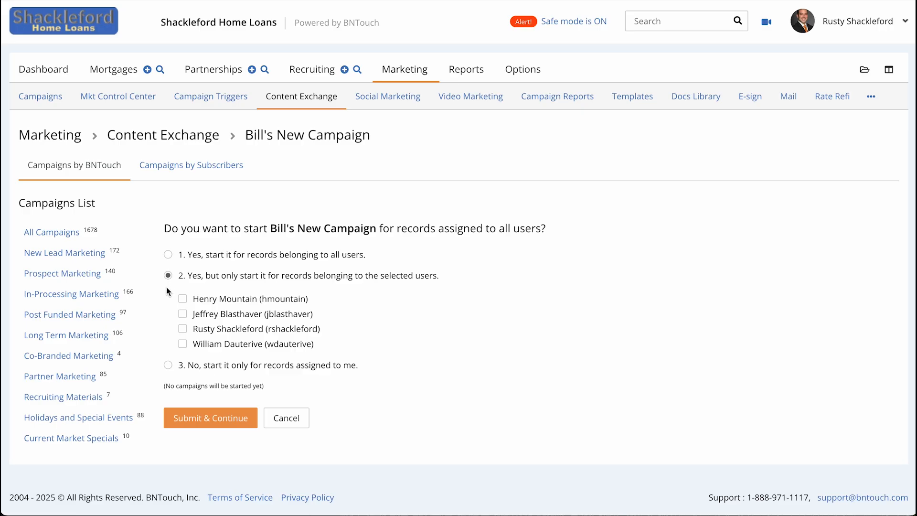
click(205, 419)
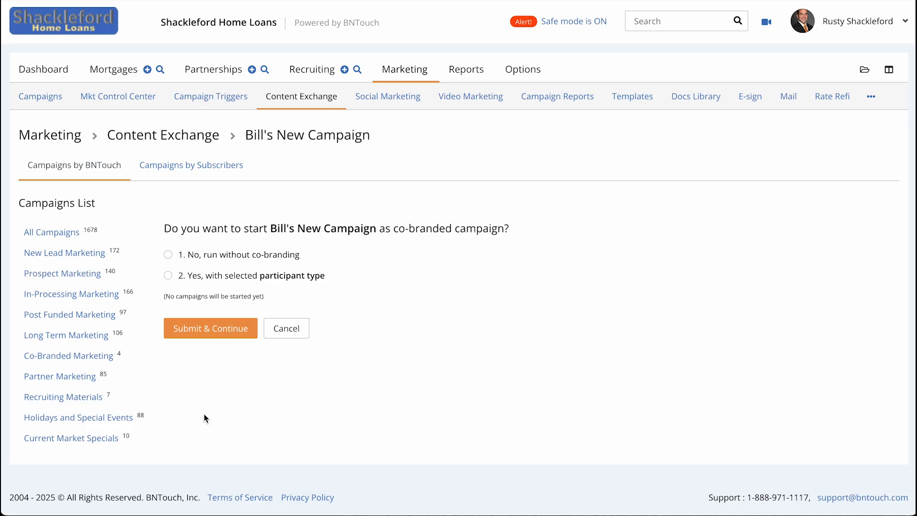
Step: Choose co-branding with a selected participant type and review the existing template, new template and participant type options
click(168, 275)
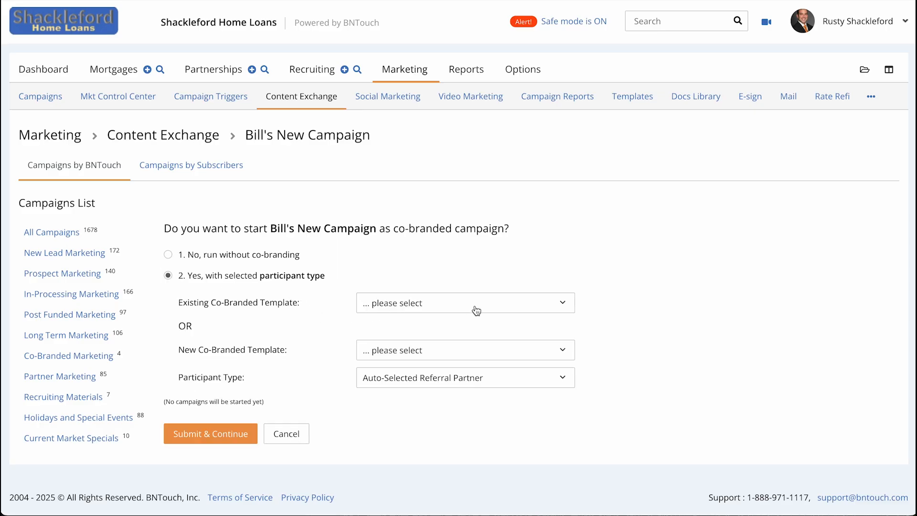
click(491, 307)
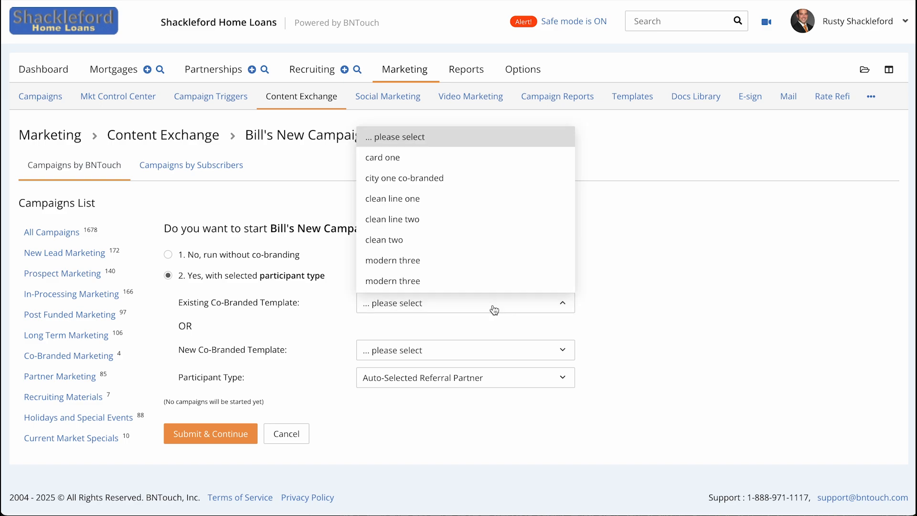
click(493, 308)
click(500, 354)
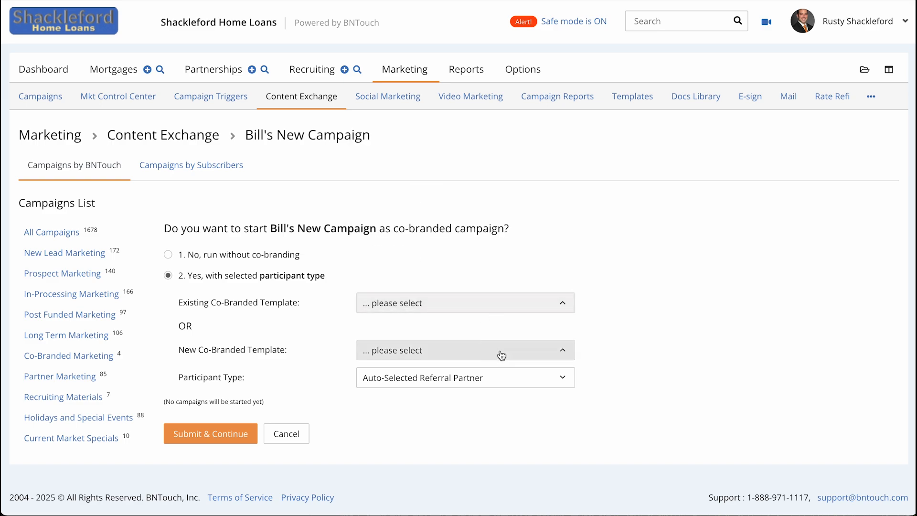
click(502, 352)
click(510, 379)
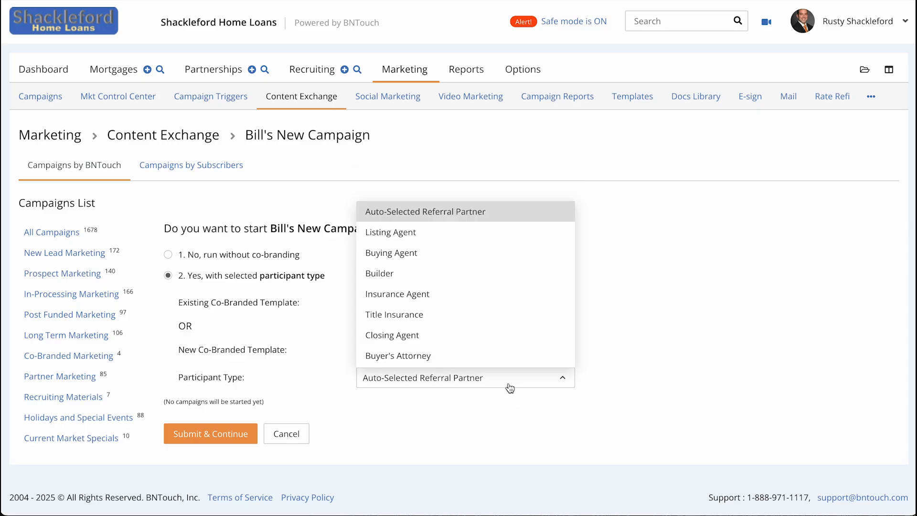
click(510, 386)
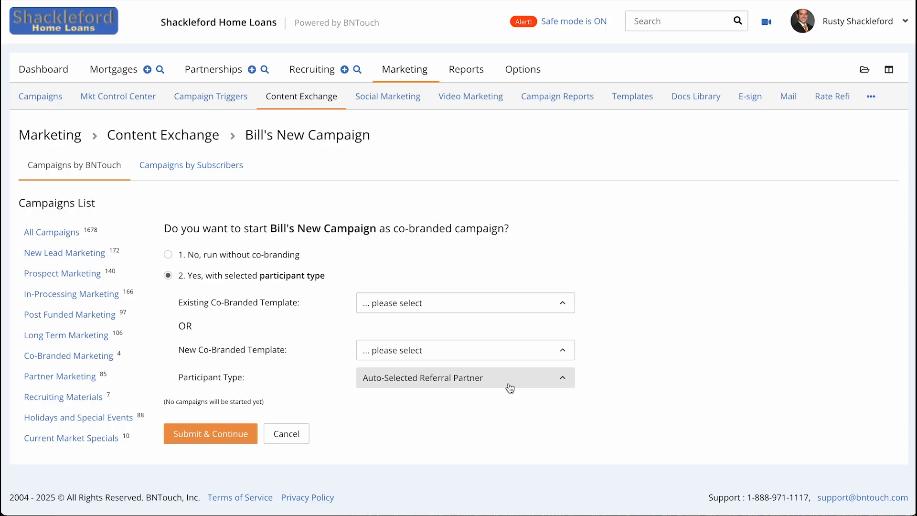
Step: Finish the wizard without co-branding and with the campaign never started for current records, only for those created or imported later
click(169, 255)
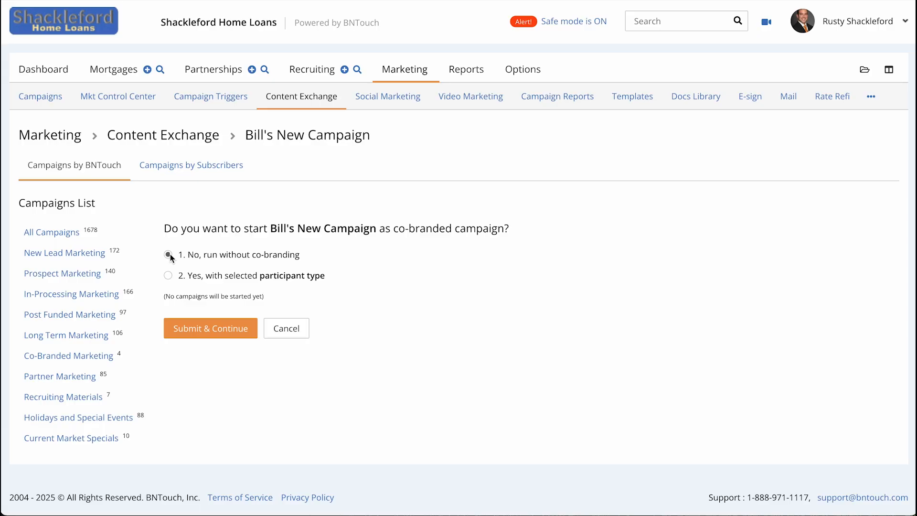
click(205, 330)
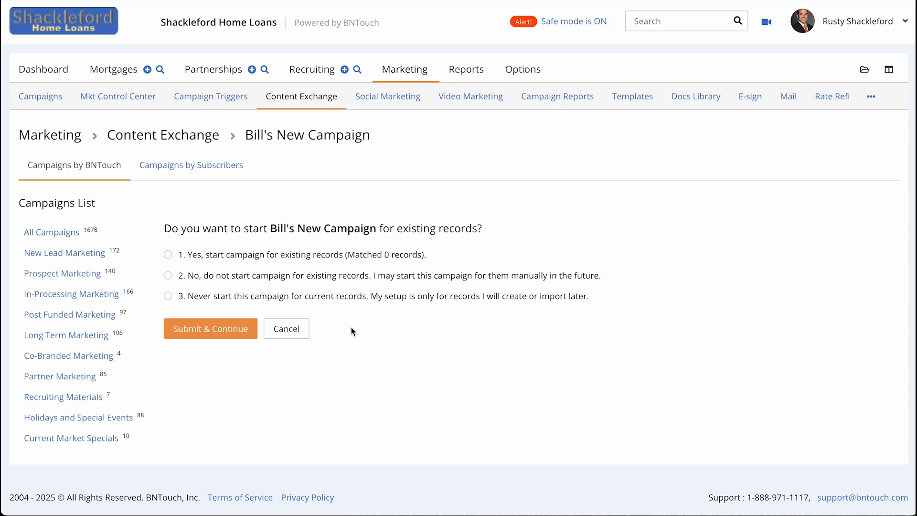
click(169, 254)
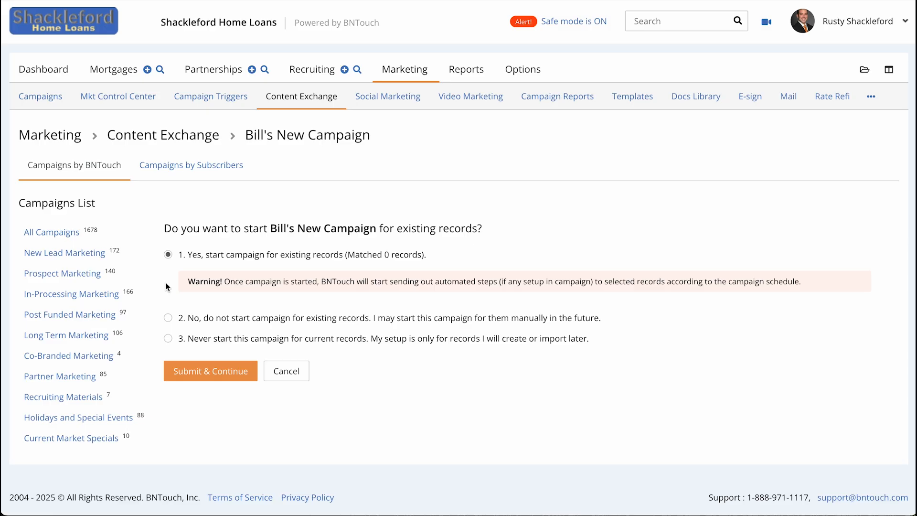
click(168, 318)
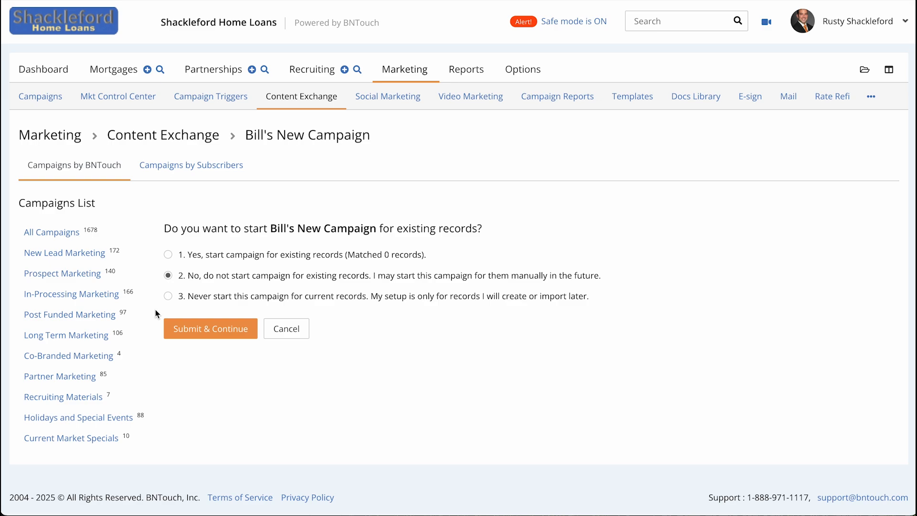
click(168, 297)
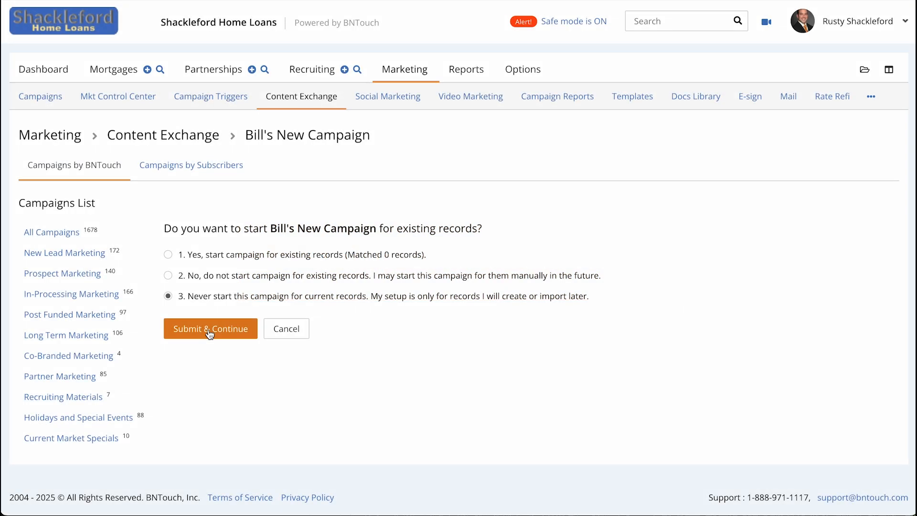
click(209, 334)
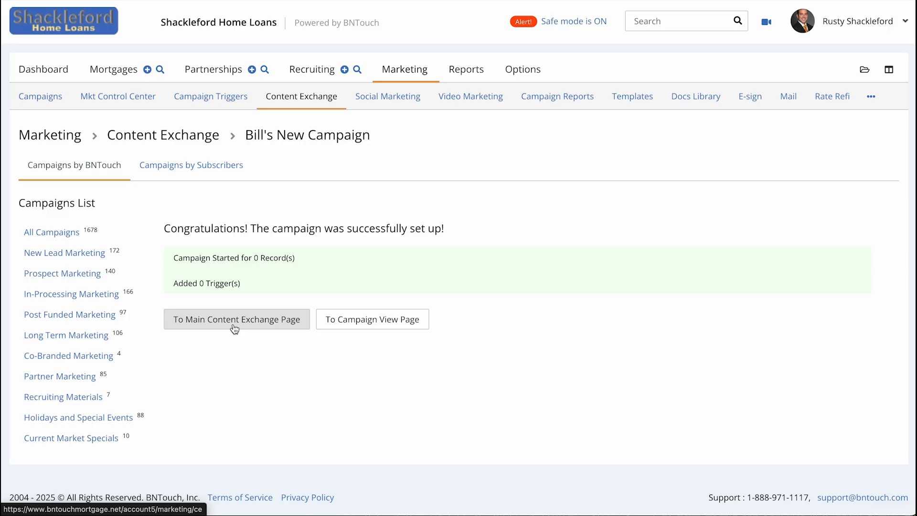
Step: Return to the main Content Exchange page and add the featured campaign The Adviser Series (Blue) to the account
click(234, 319)
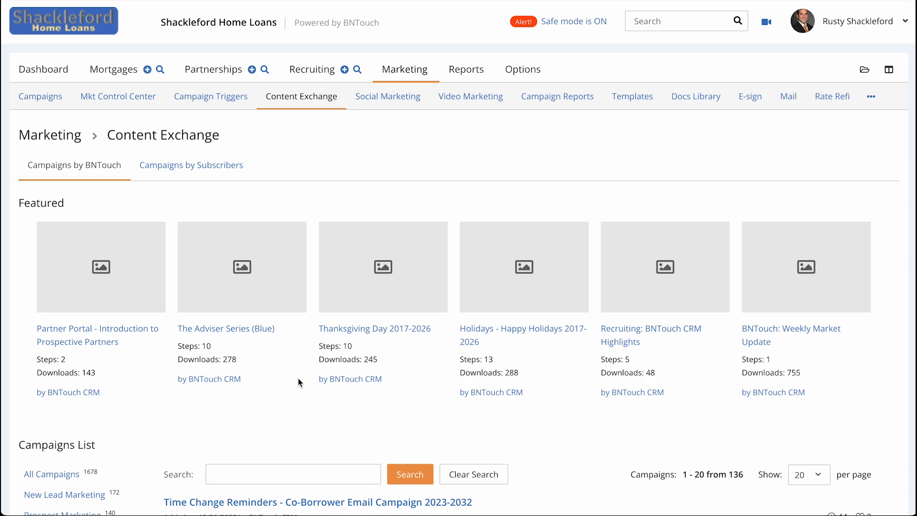
click(237, 331)
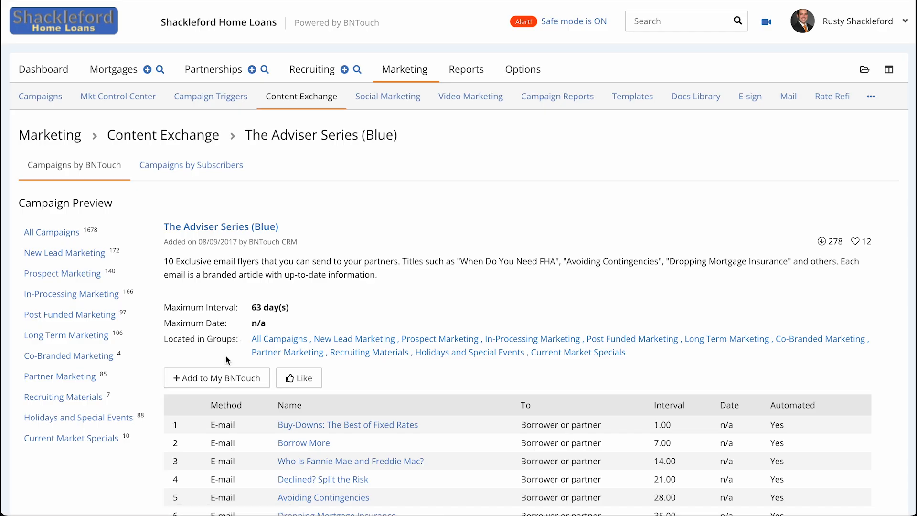
click(216, 379)
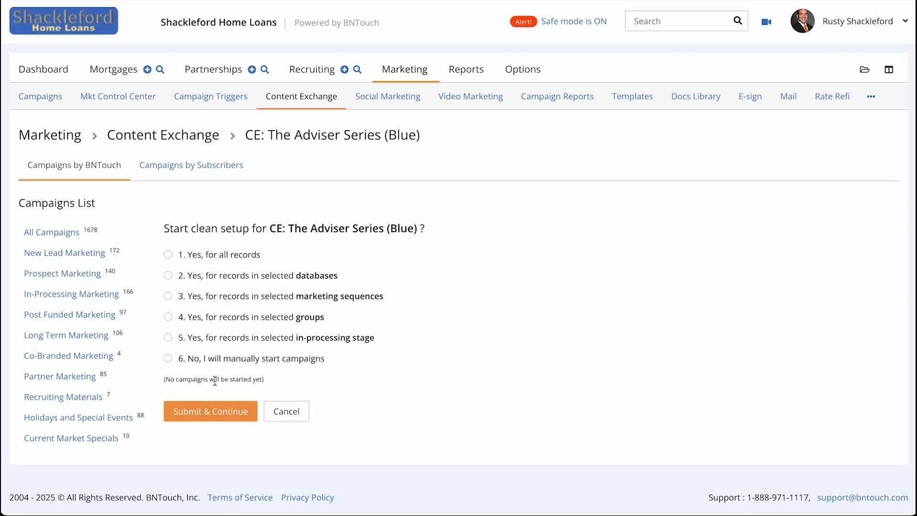